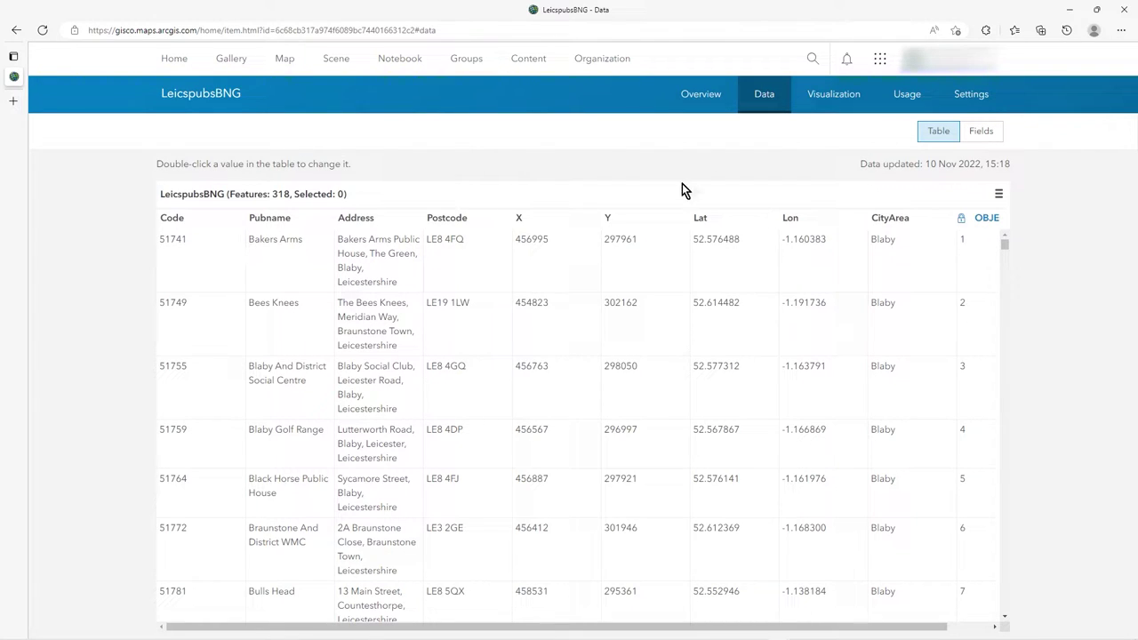
- Review the layer's field list and open the Bakers Arms pub name in the table for editing
{"action": "left_click", "coordinate": [986, 137]}
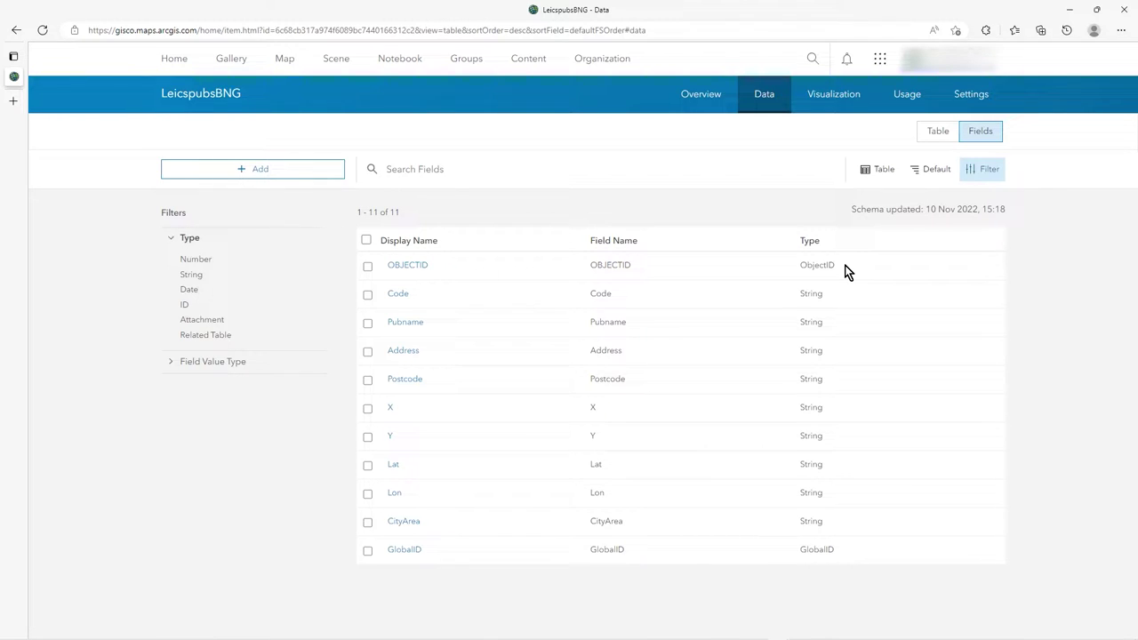
{"action": "left_click", "coordinate": [928, 138]}
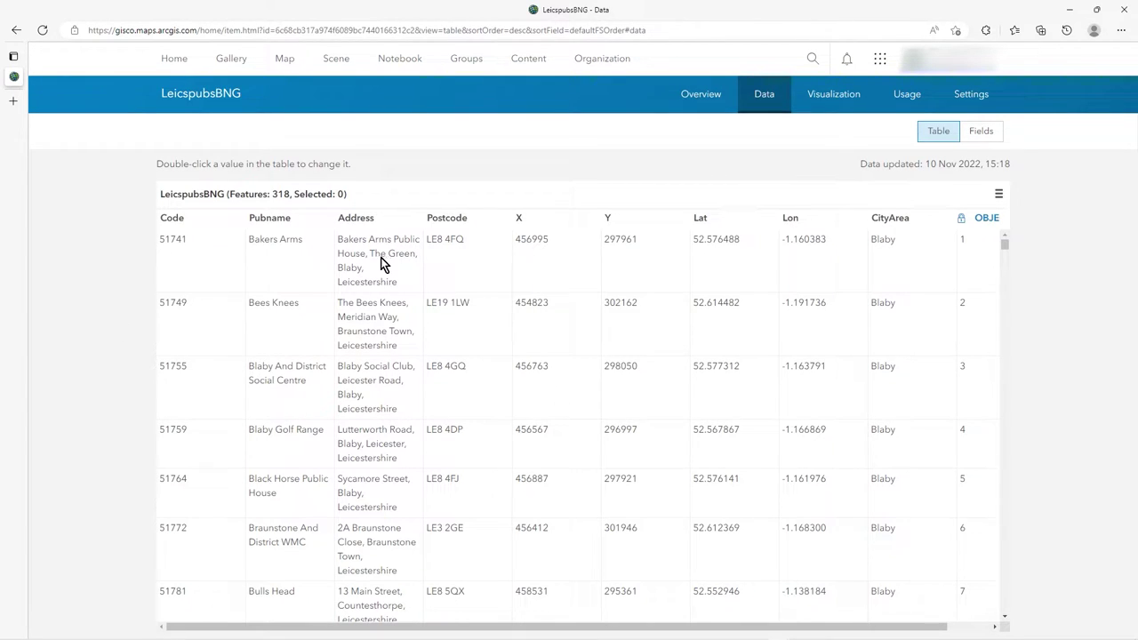
{"action": "double_click", "coordinate": [306, 246]}
{"action": "left_click", "coordinate": [315, 249]}
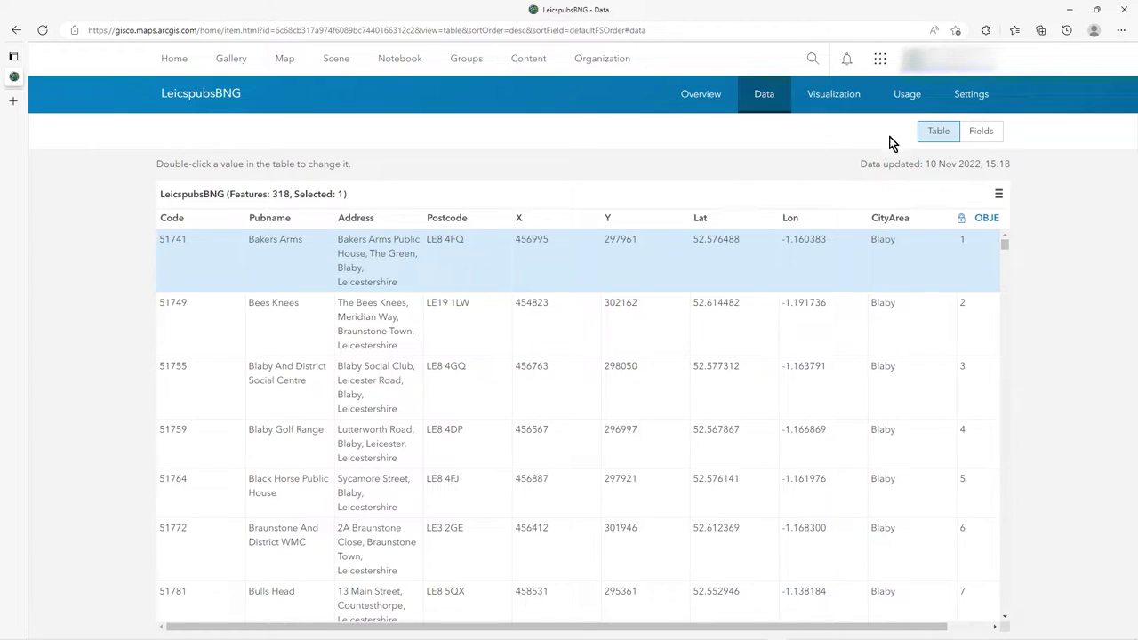
- Add a String field named ReturnVisits with the display name Return Visit and a length of 10
{"action": "left_click", "coordinate": [975, 132]}
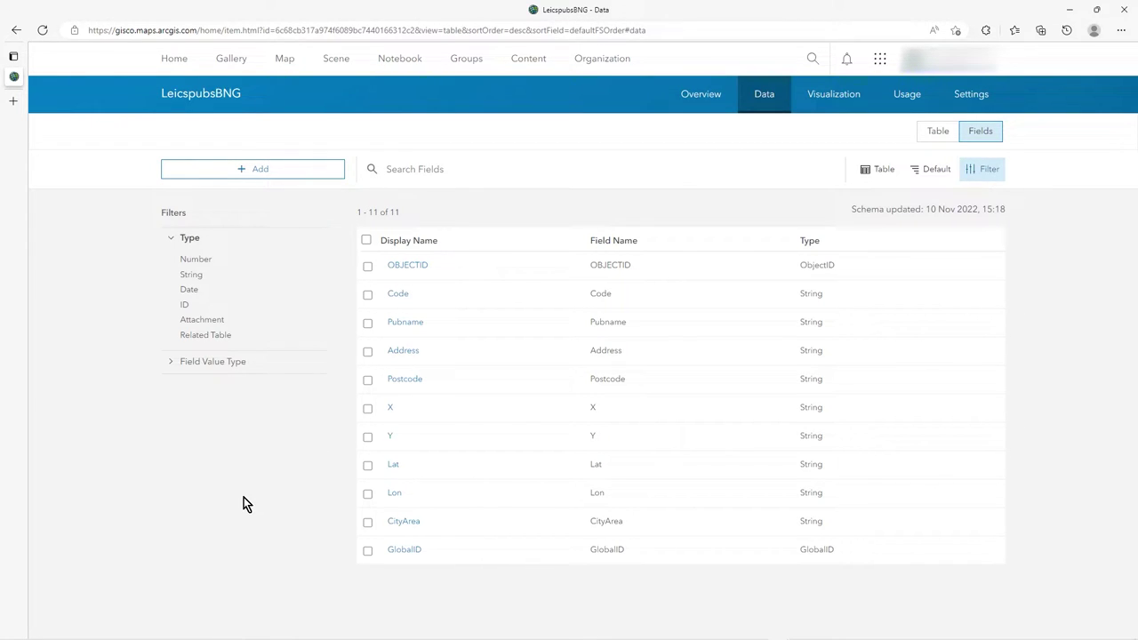
{"action": "left_click", "coordinate": [254, 171]}
{"action": "type", "text": "ReturnVisits"}
{"action": "key", "text": "Tab"}
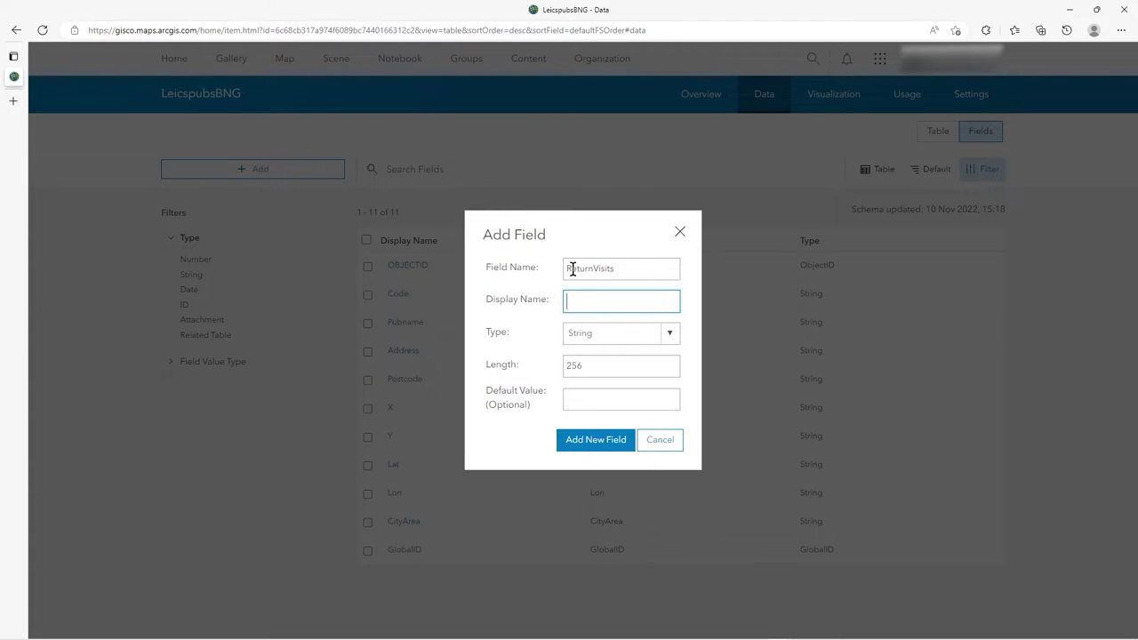
{"action": "type", "text": "Return Visit"}
{"action": "key", "text": "Tab"}
{"action": "key", "text": "Tab"}
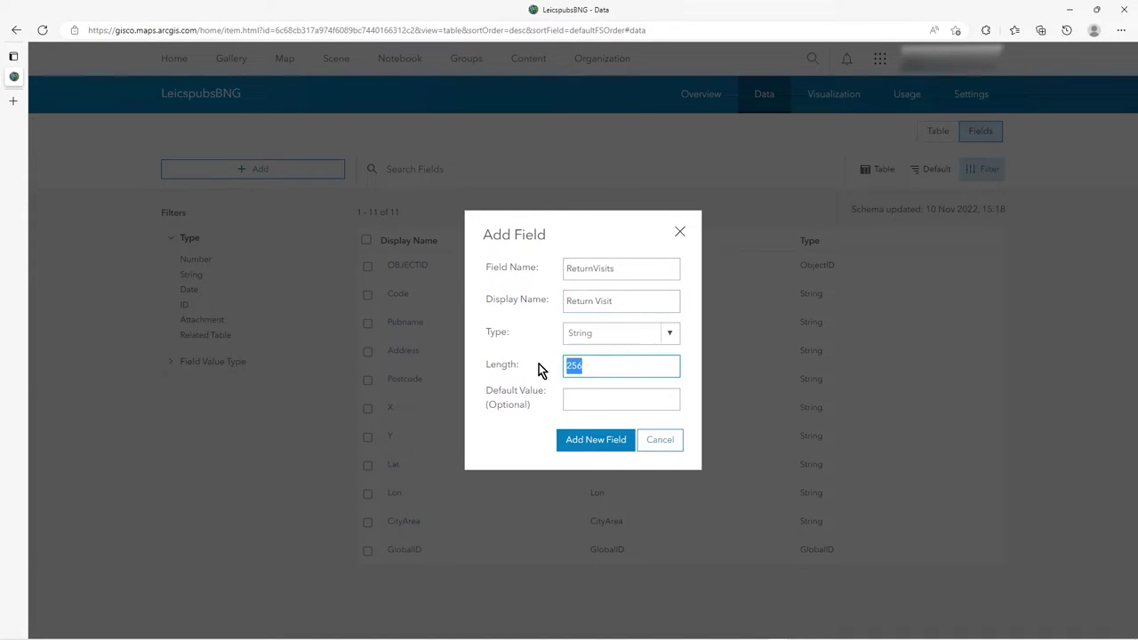
{"action": "key", "text": "BackSpace"}
{"action": "type", "text": "10"}
{"action": "left_click", "coordinate": [615, 443]}
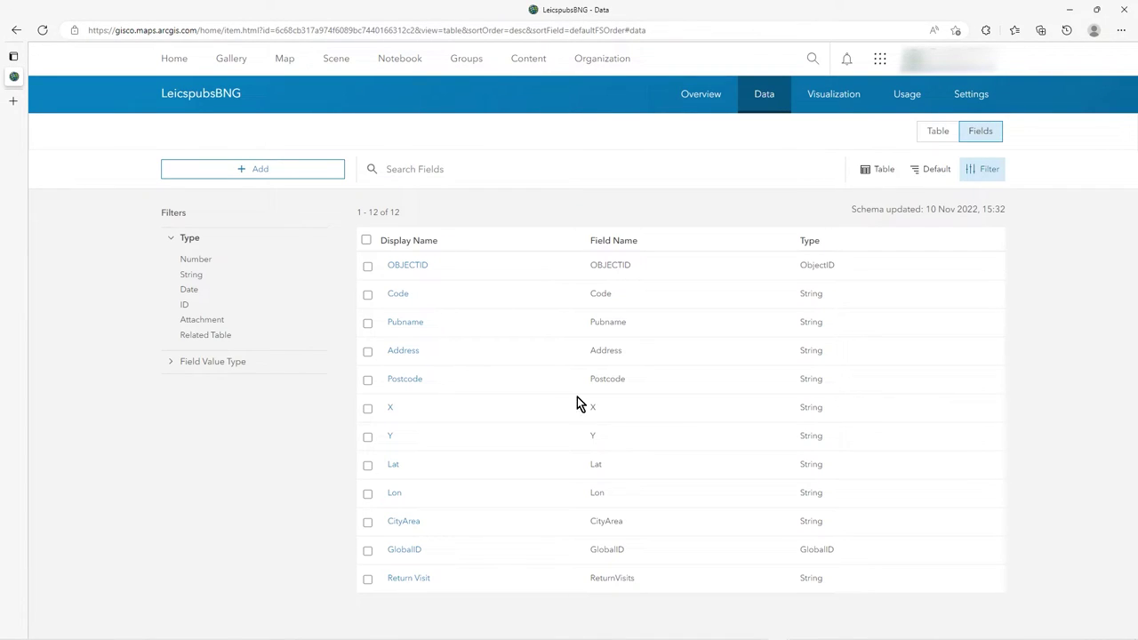
- Check the Return Visit field's settings and open its empty cell for Bakers Arms in the table
{"action": "left_click", "coordinate": [418, 585]}
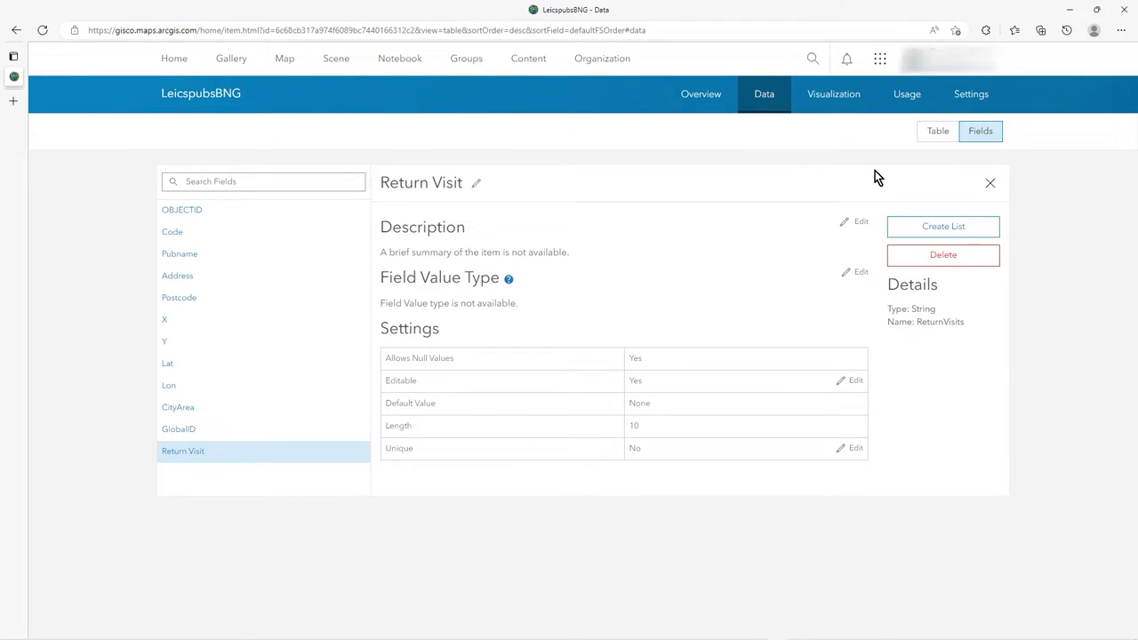
{"action": "left_click", "coordinate": [925, 133]}
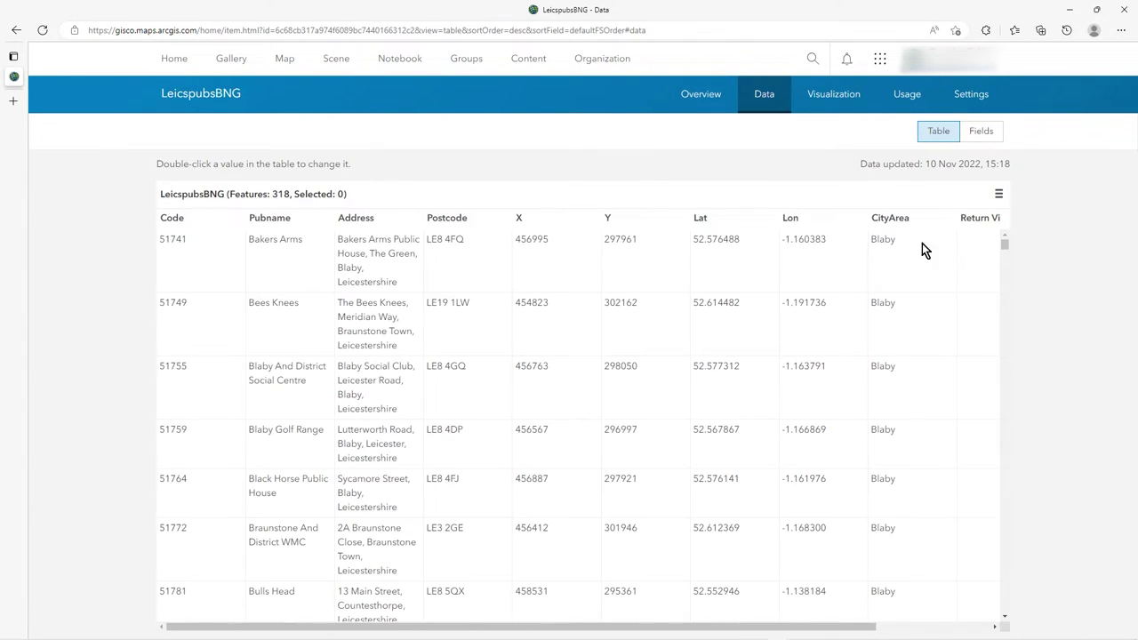
{"action": "left_click_drag", "start_coordinate": [838, 627], "coordinate": [1014, 628]}
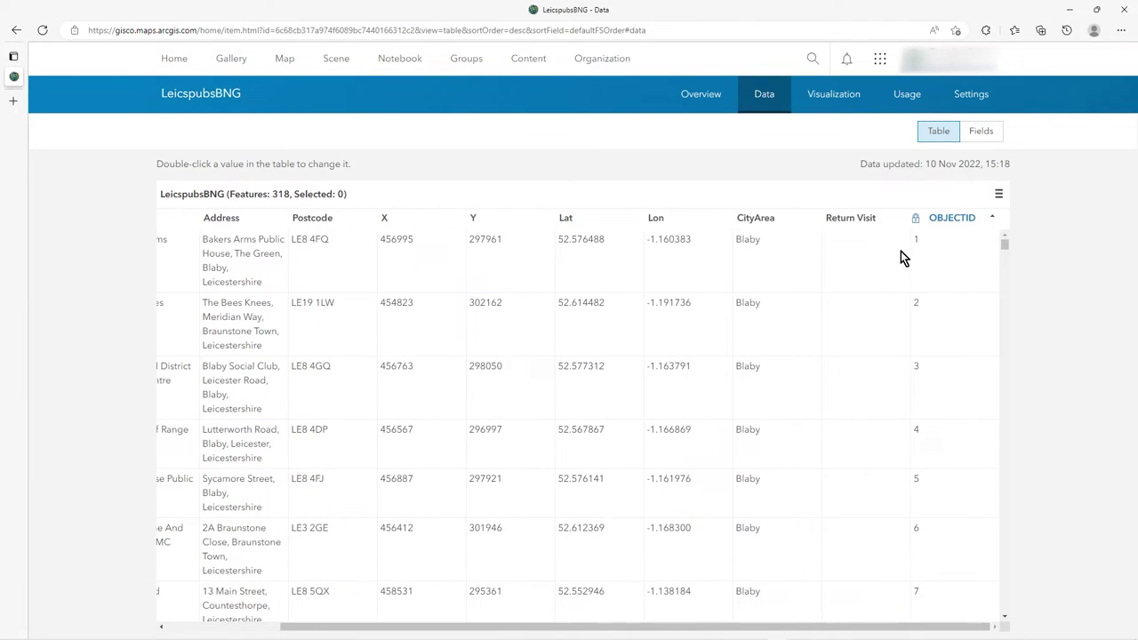
{"action": "double_click", "coordinate": [867, 242]}
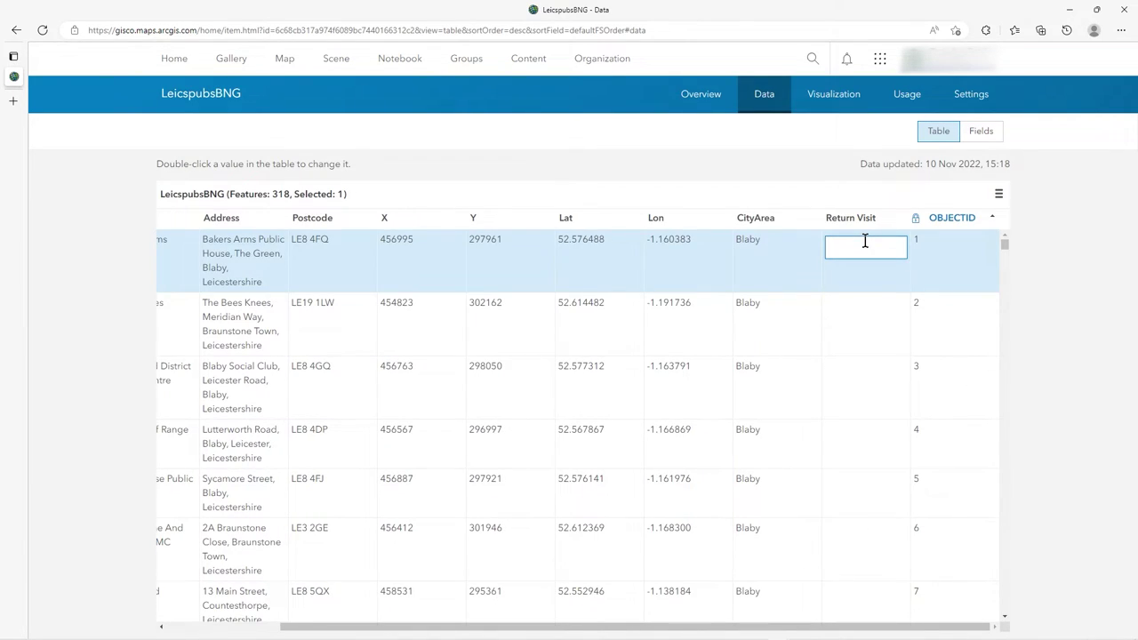
{"action": "left_click", "coordinate": [1061, 237]}
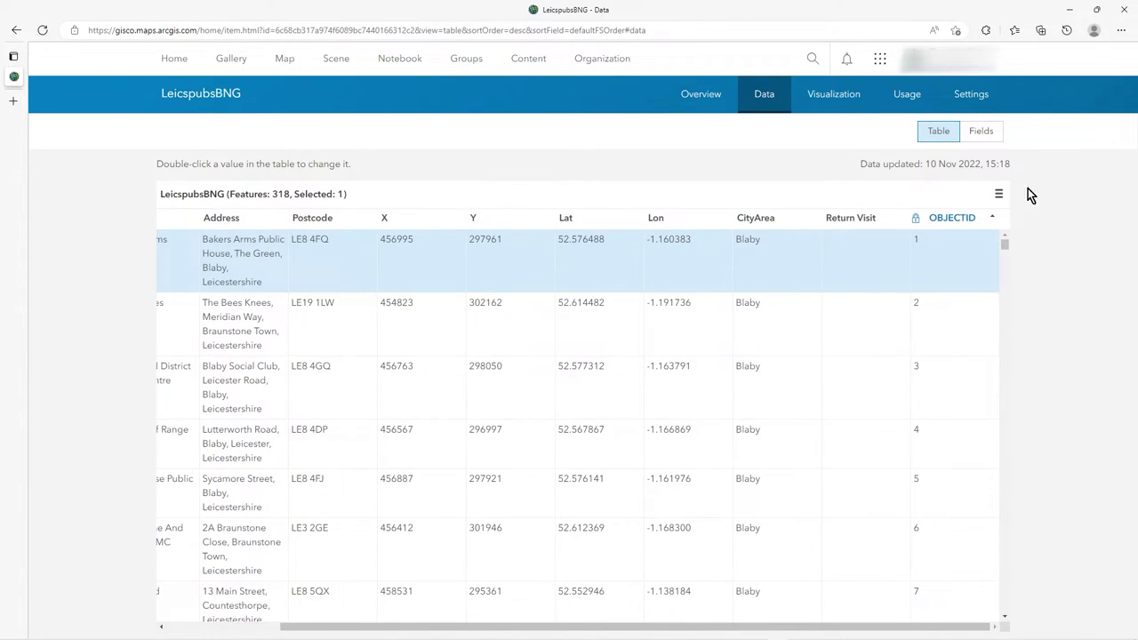
- Create a list of values for the Return Visit field, starting with "Yes, will definitely return" coded Y
{"action": "left_click", "coordinate": [982, 139]}
{"action": "left_click", "coordinate": [409, 578]}
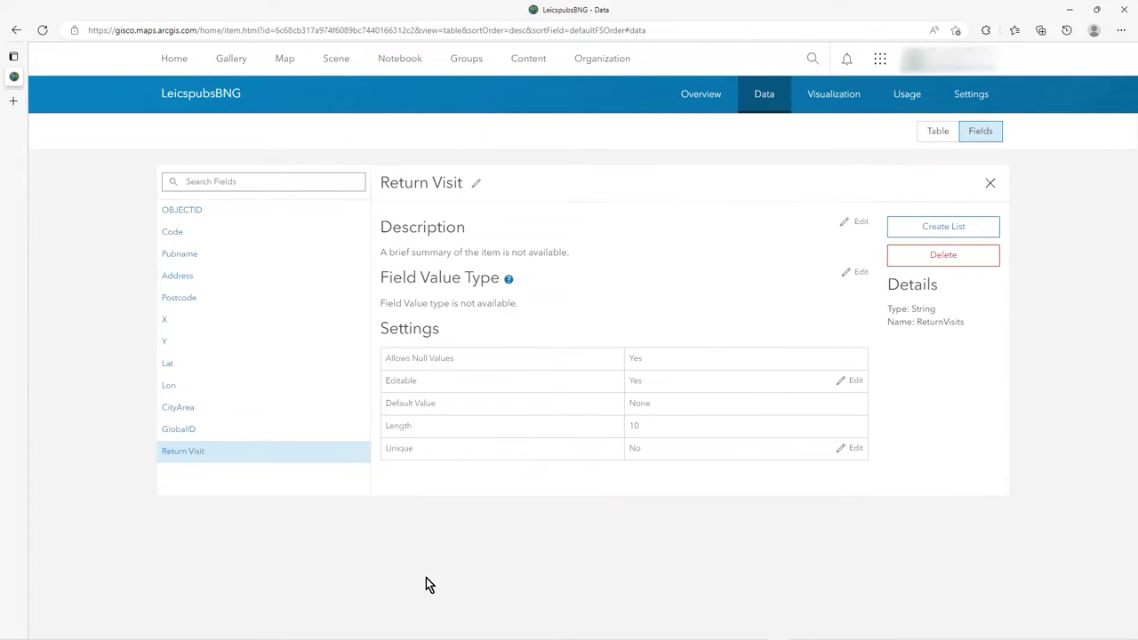
{"action": "left_click", "coordinate": [959, 228]}
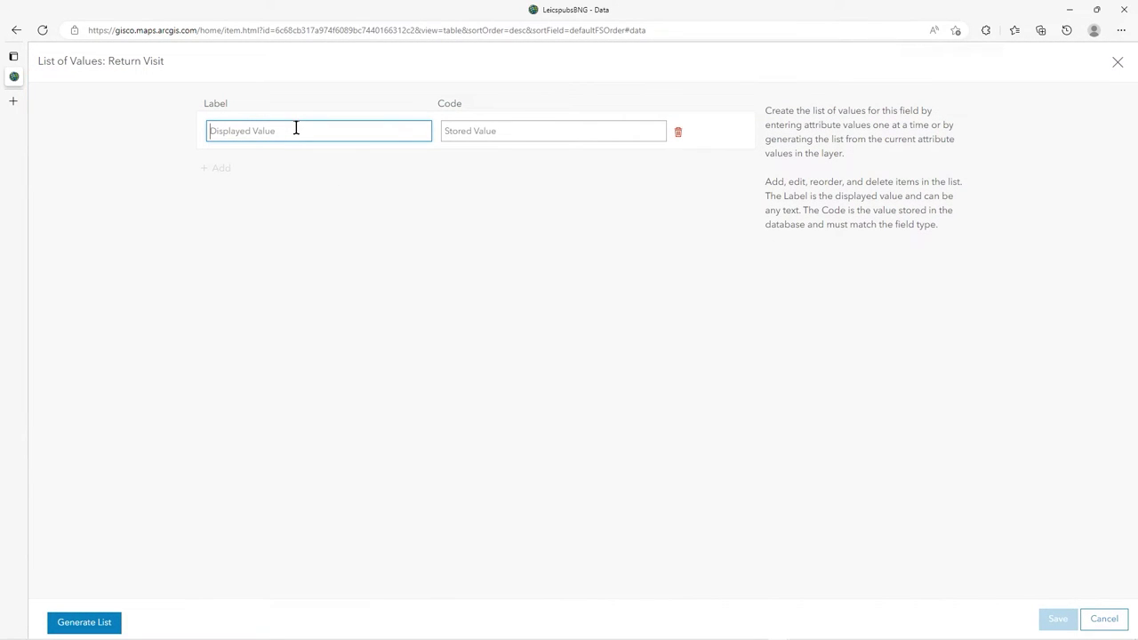
{"action": "type", "text": "Yes"}
{"action": "type", "text": ", will definitely return"}
{"action": "left_click", "coordinate": [490, 129]}
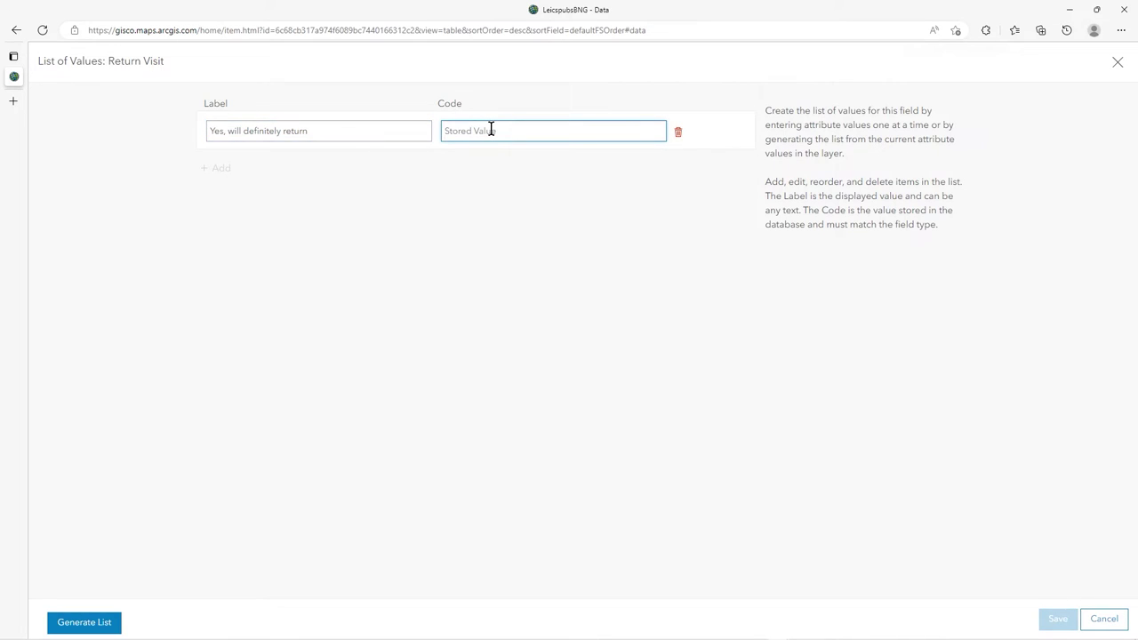
{"action": "type", "text": "Y"}
- Add the values No with code N and Maybe with code M, and save the list
{"action": "left_click", "coordinate": [224, 170]}
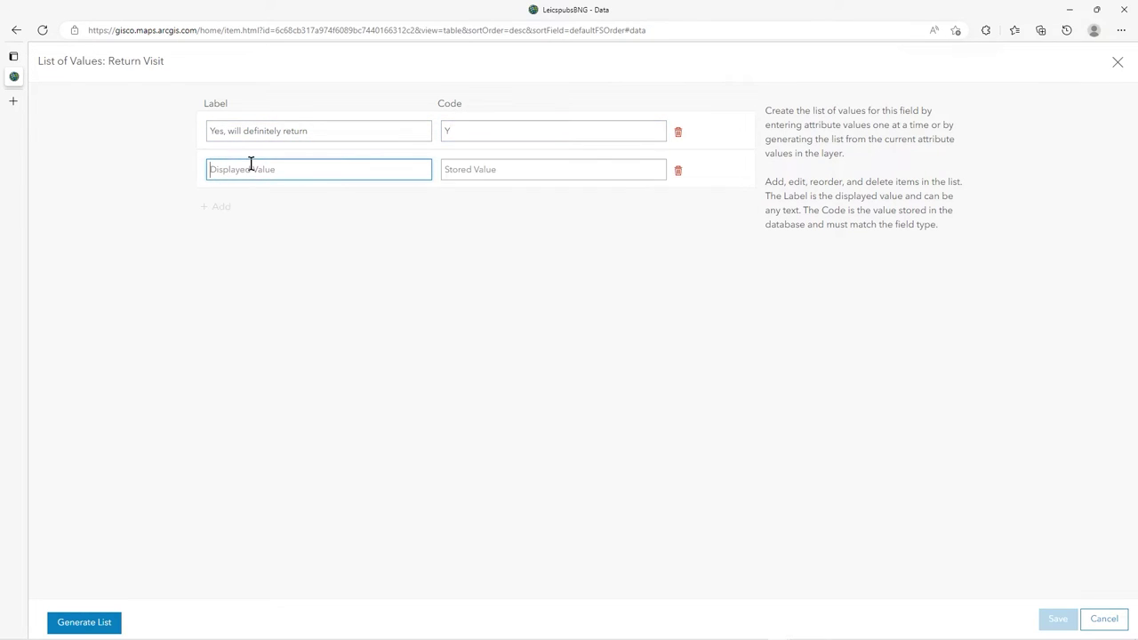
{"action": "type", "text": "No"}
{"action": "left_click", "coordinate": [492, 174]}
{"action": "type", "text": "N"}
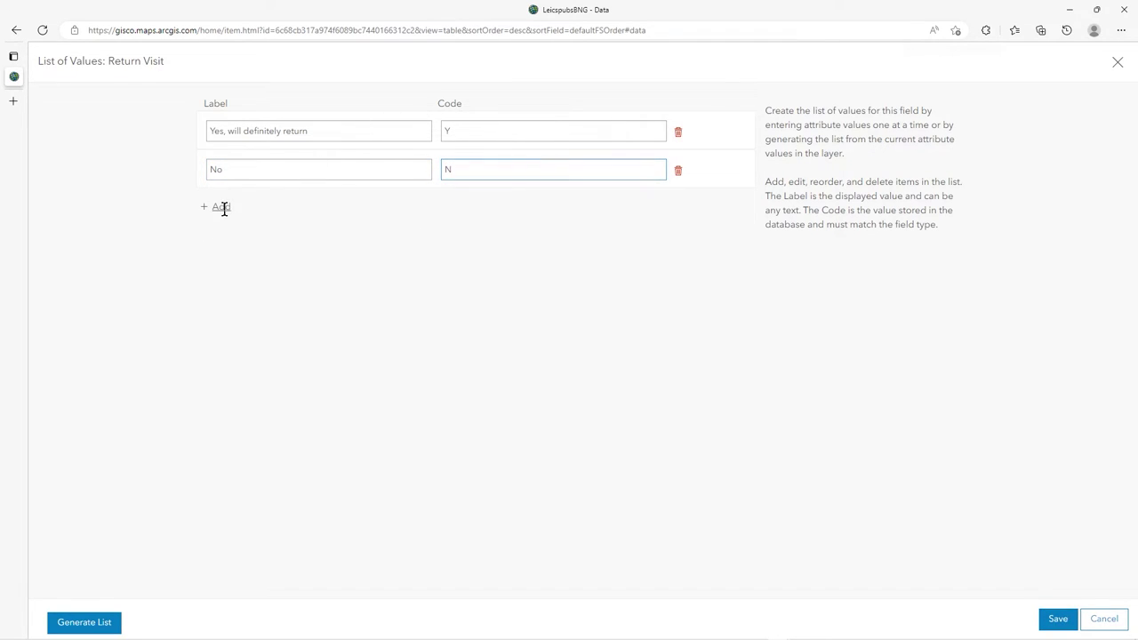
{"action": "left_click", "coordinate": [221, 207]}
{"action": "type", "text": "Maybe"}
{"action": "key", "text": "Tab"}
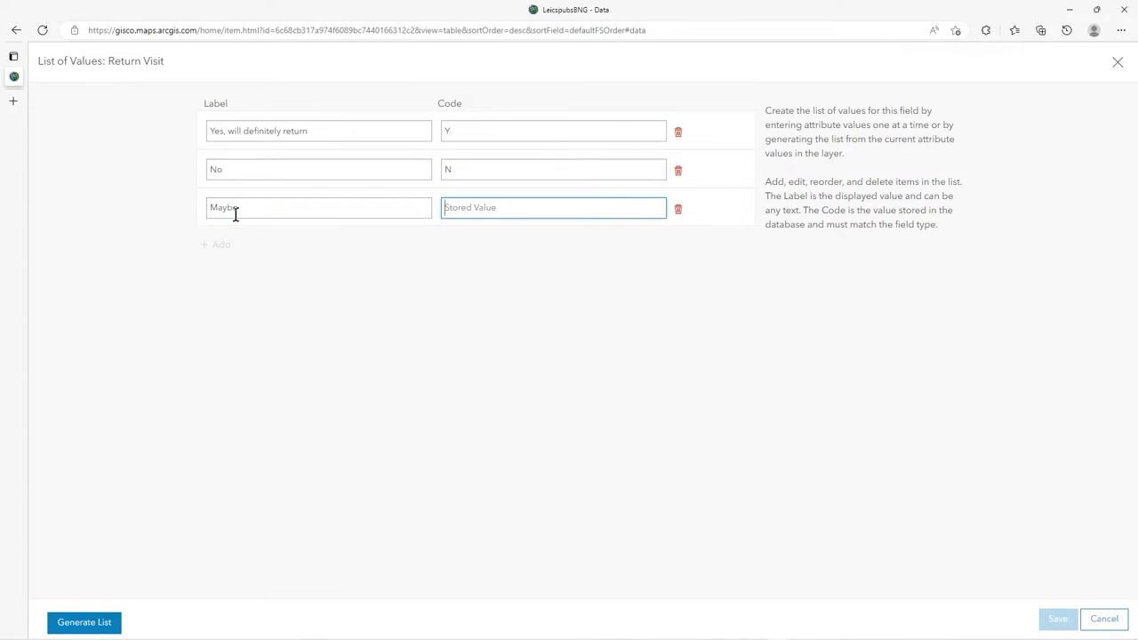
{"action": "type", "text": "M"}
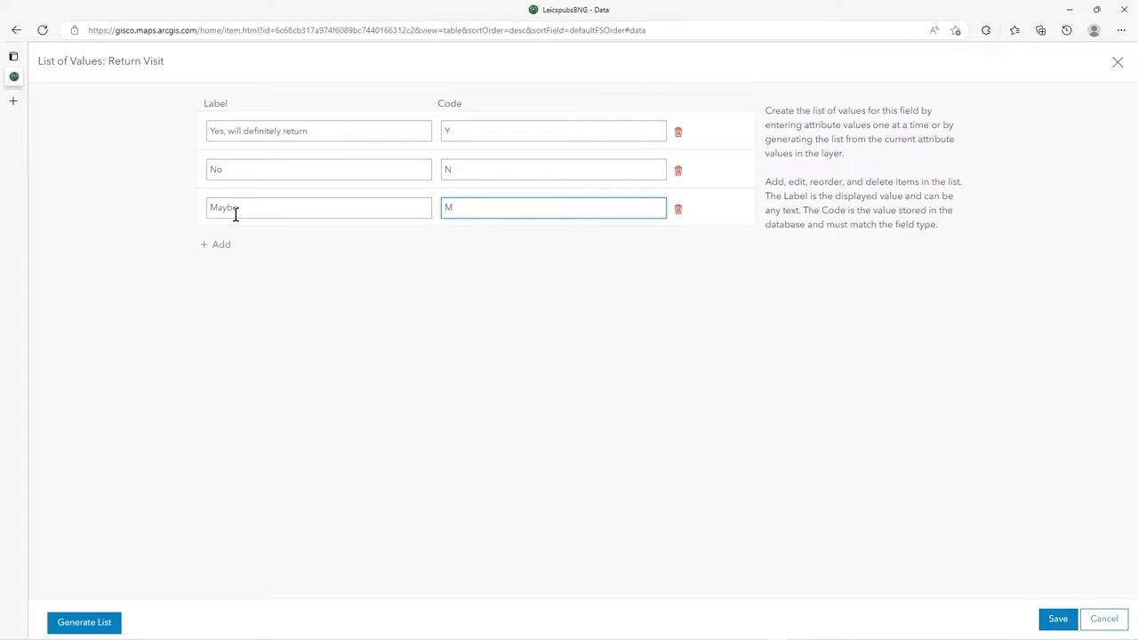
{"action": "left_click", "coordinate": [1054, 623]}
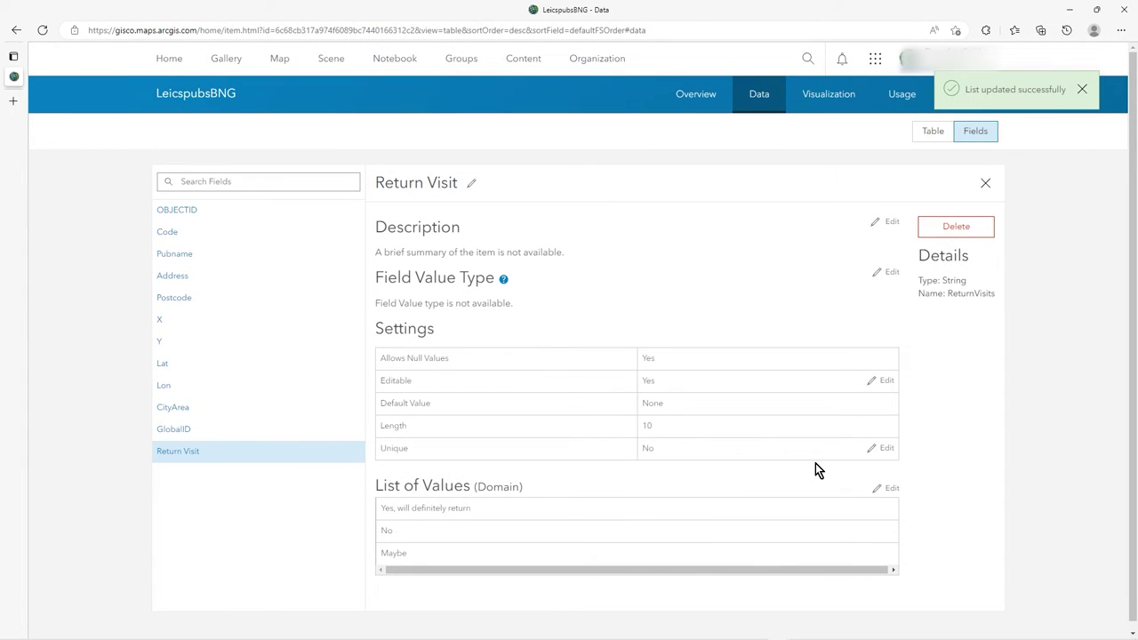
- Reopen the Return Visit field's list of values to review its entries, and close it without saving
{"action": "scroll", "coordinate": [467, 306], "scroll_direction": "down", "scroll_amount": 1}
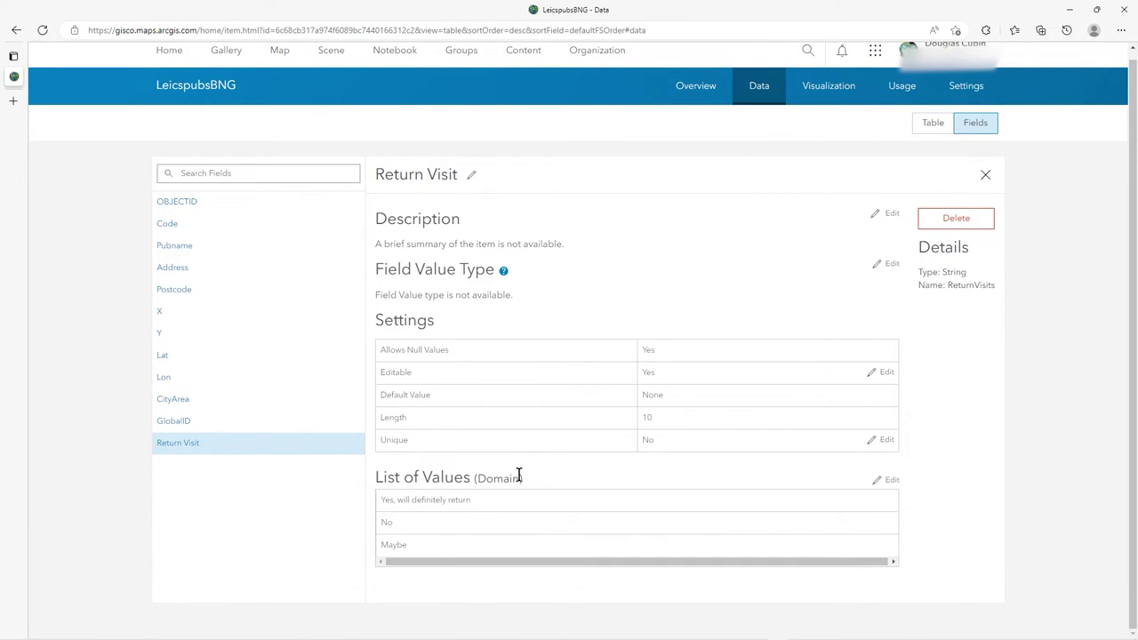
{"action": "left_click", "coordinate": [892, 481]}
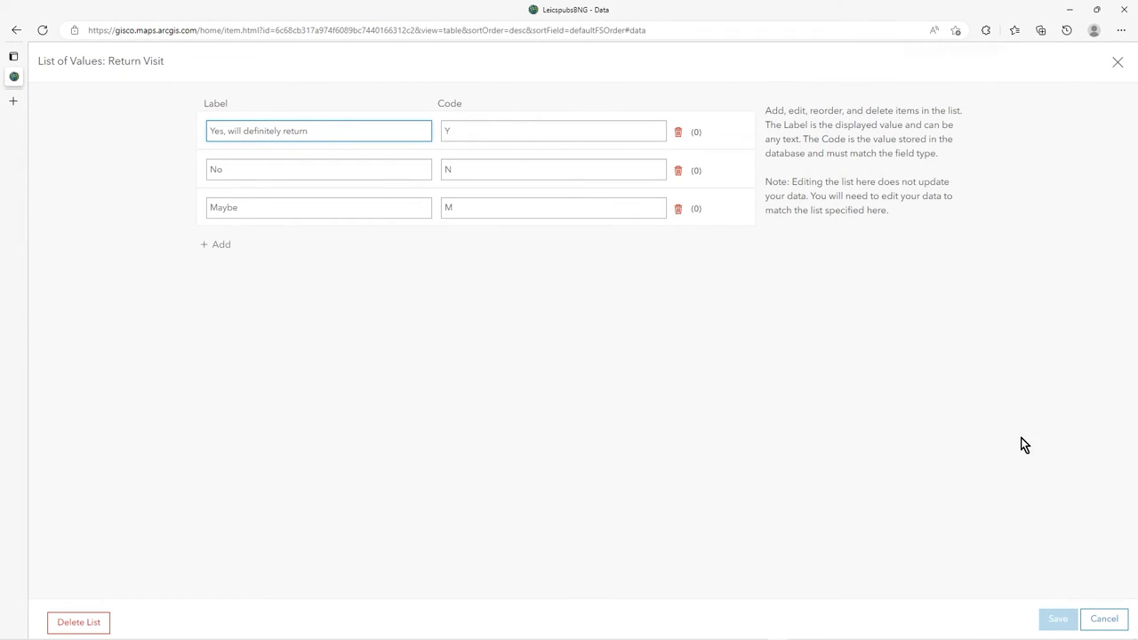
{"action": "left_click", "coordinate": [1092, 617]}
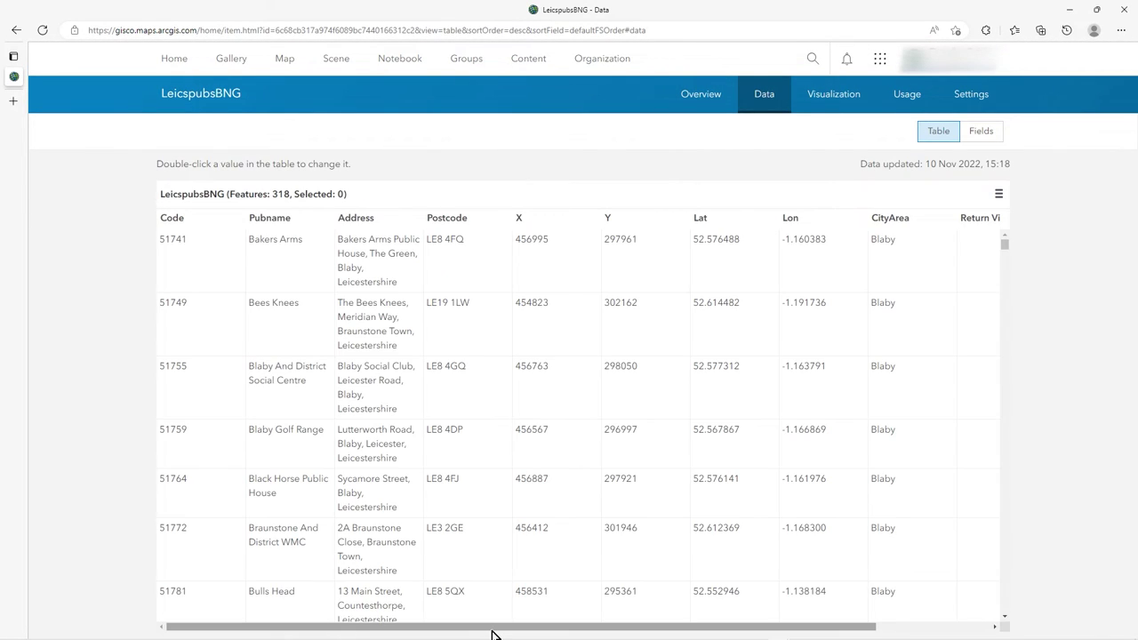
- In the table, set Return Visit for Bakers Arms to "Yes, will definitely return"
{"action": "left_click_drag", "start_coordinate": [495, 627], "coordinate": [610, 627]}
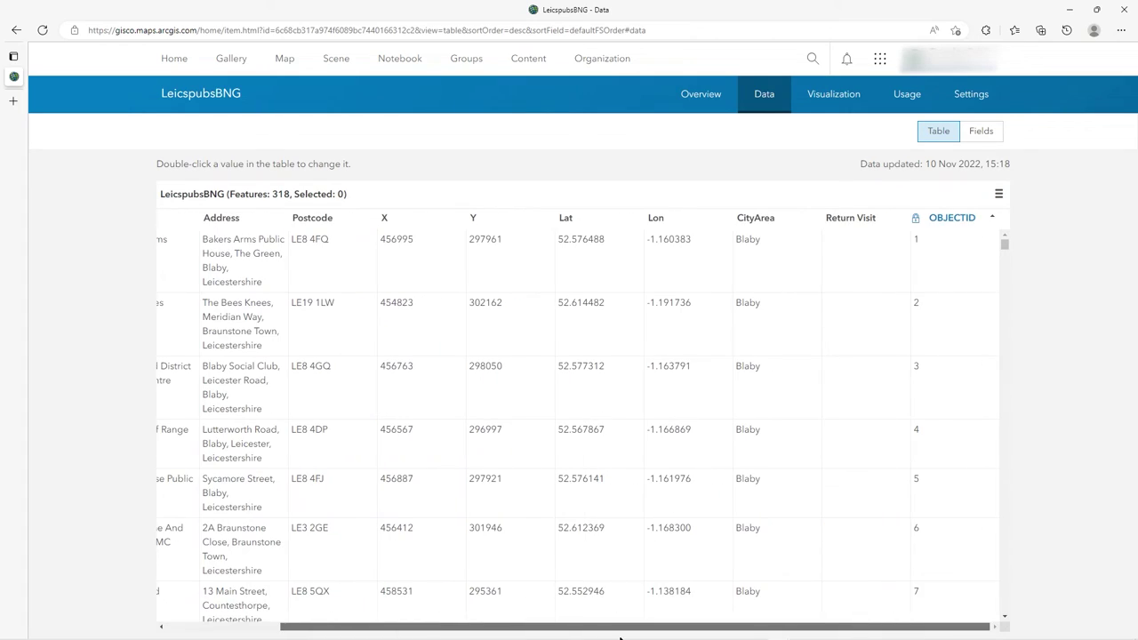
{"action": "double_click", "coordinate": [849, 237]}
{"action": "left_click", "coordinate": [873, 250]}
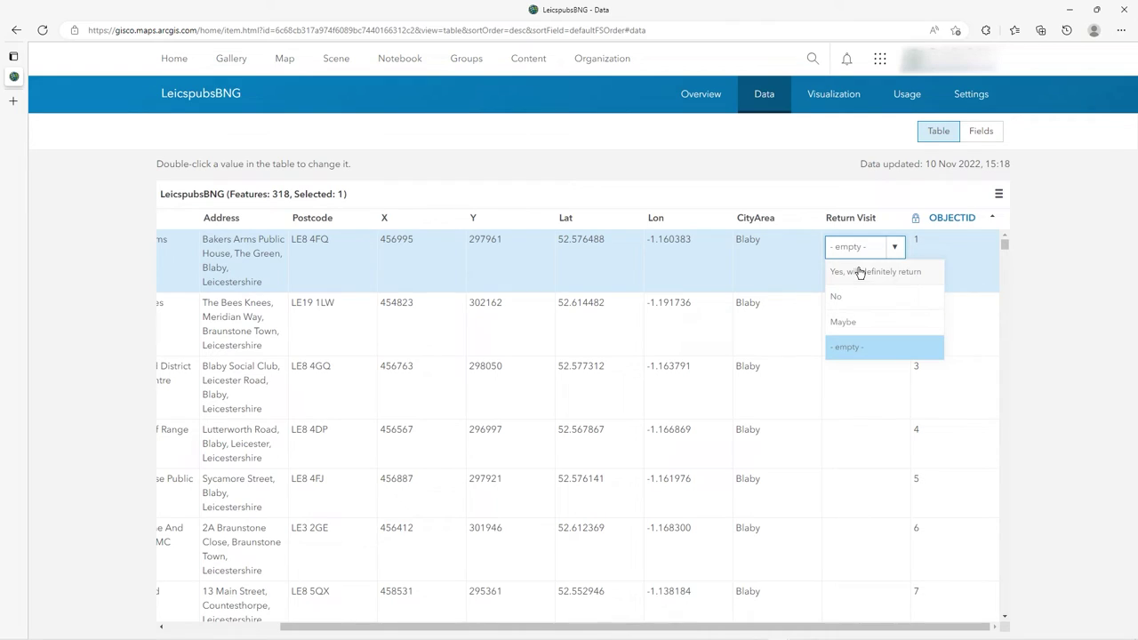
{"action": "left_click", "coordinate": [859, 272]}
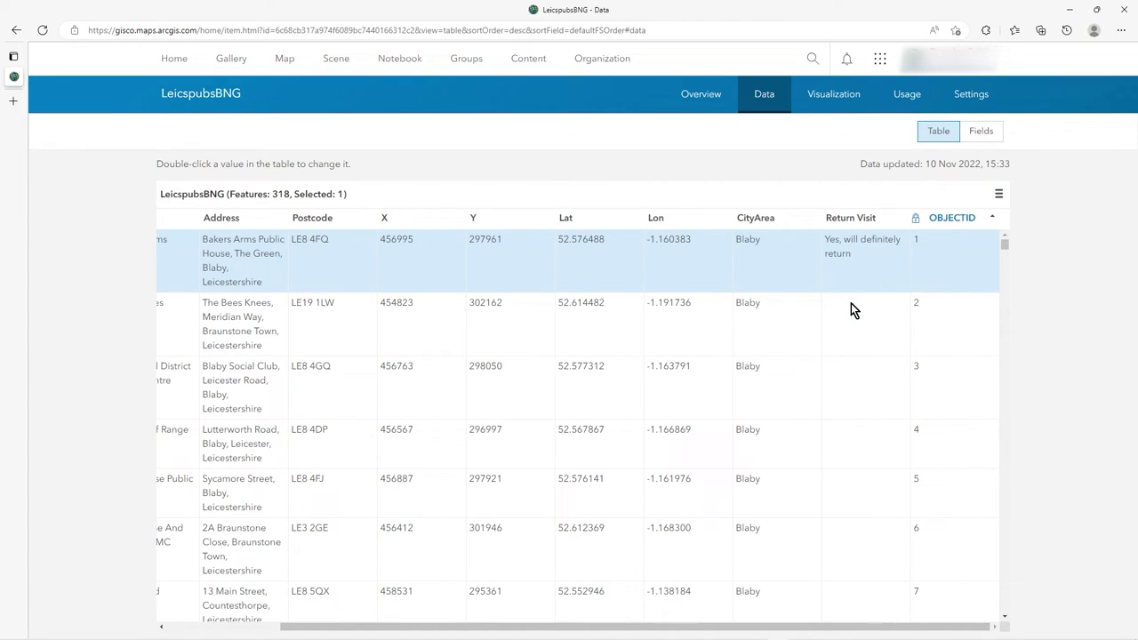
- Set Return Visit for the Bees Knees record to No
{"action": "left_click", "coordinate": [851, 303]}
{"action": "double_click", "coordinate": [851, 303]}
{"action": "left_click", "coordinate": [894, 317]}
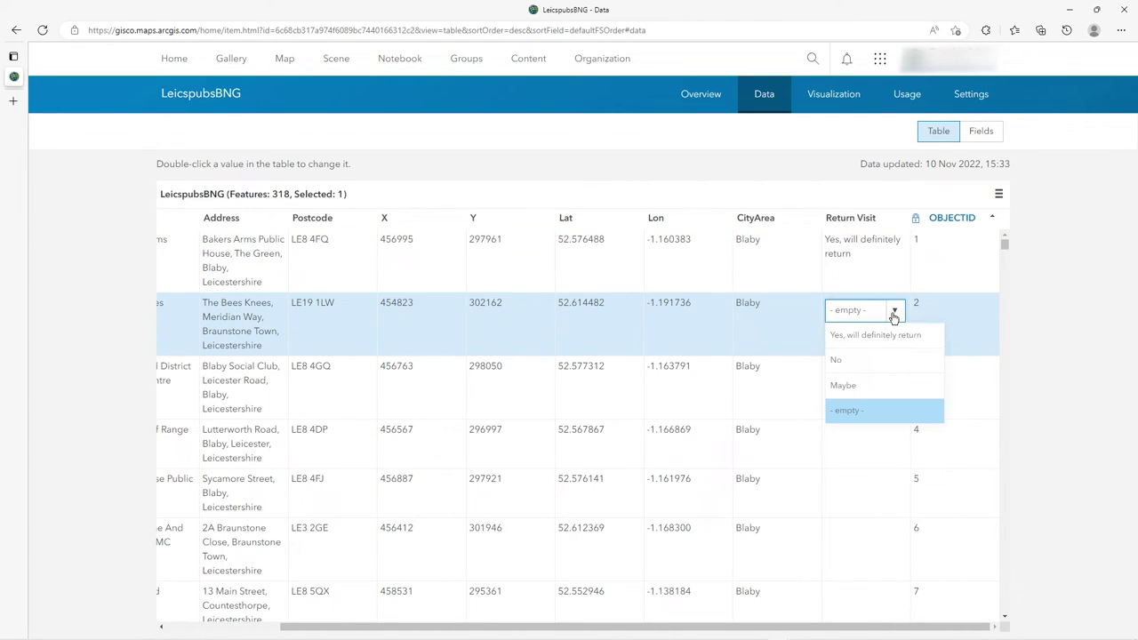
{"action": "left_click", "coordinate": [856, 358]}
- Set Return Visit to Maybe for the Blaby And District Social Centre and Blaby Golf Range records
{"action": "left_click", "coordinate": [867, 378]}
{"action": "double_click", "coordinate": [868, 378]}
{"action": "left_click", "coordinate": [894, 374]}
{"action": "left_click", "coordinate": [849, 449]}
{"action": "double_click", "coordinate": [889, 435]}
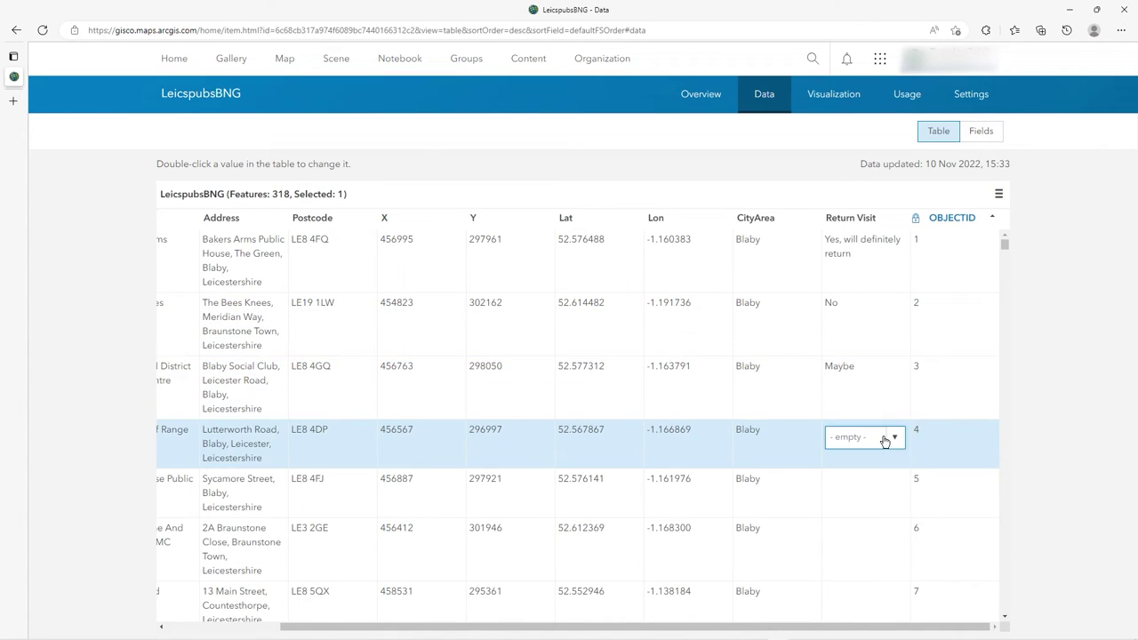
{"action": "left_click", "coordinate": [895, 439]}
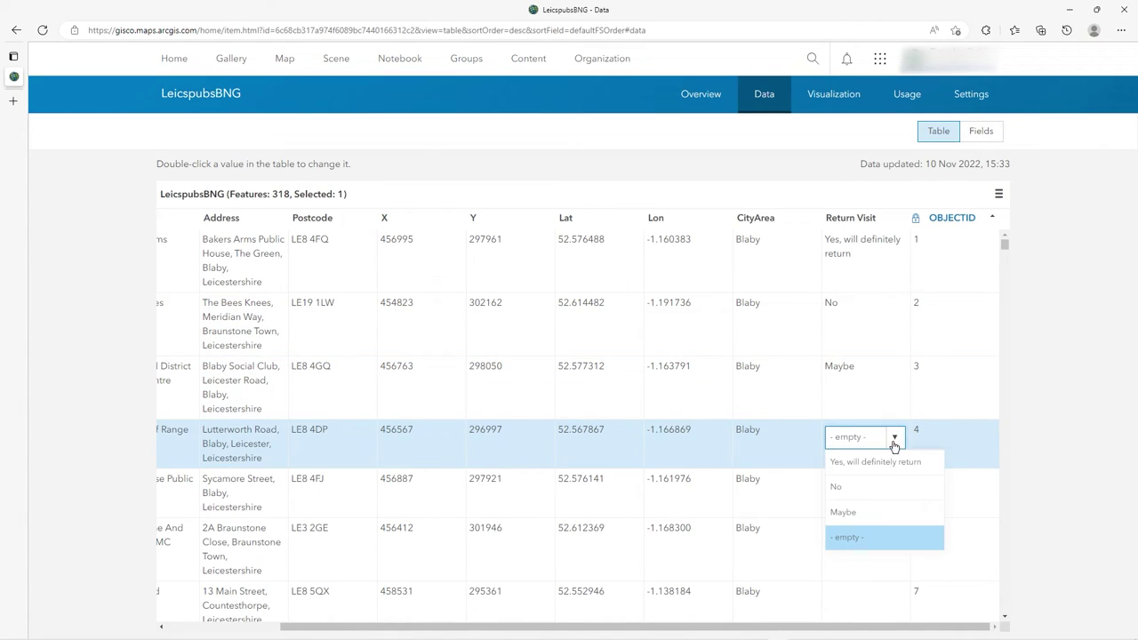
{"action": "left_click", "coordinate": [845, 513]}
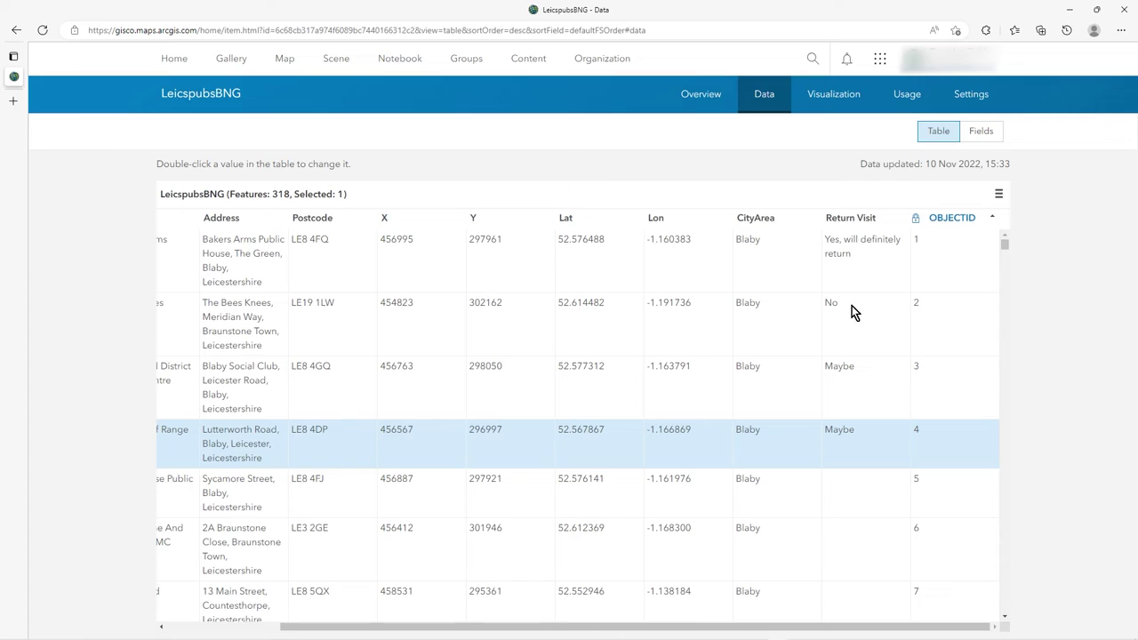
- Change Return Visit for the Bees Knees record to "Yes, will definitely return"
{"action": "left_click", "coordinate": [878, 308]}
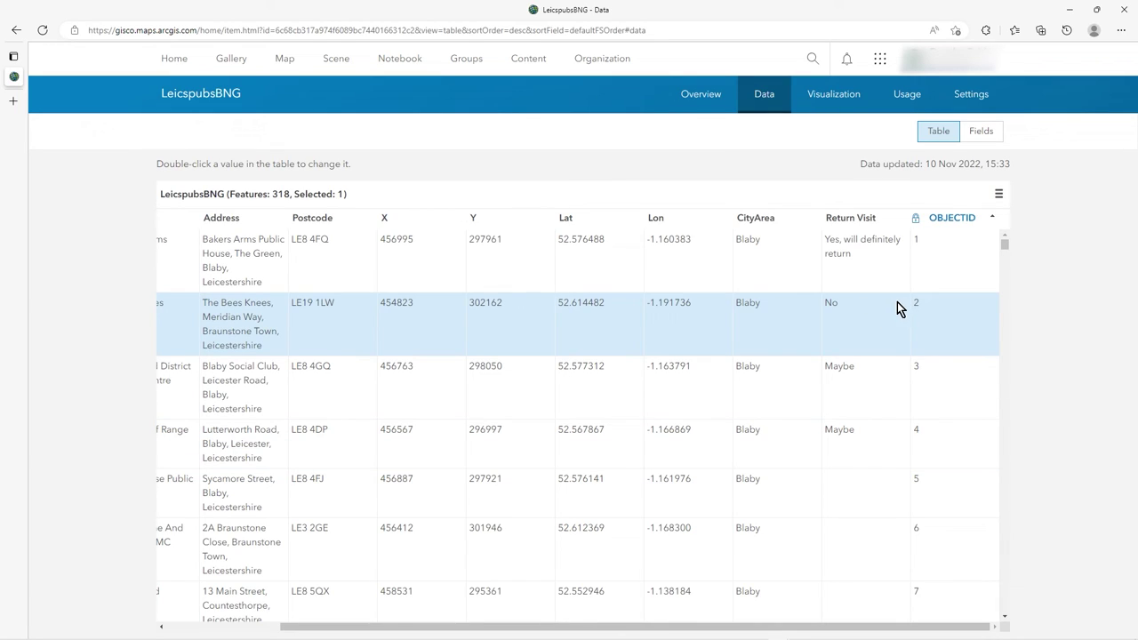
{"action": "double_click", "coordinate": [900, 304]}
{"action": "left_click", "coordinate": [895, 310]}
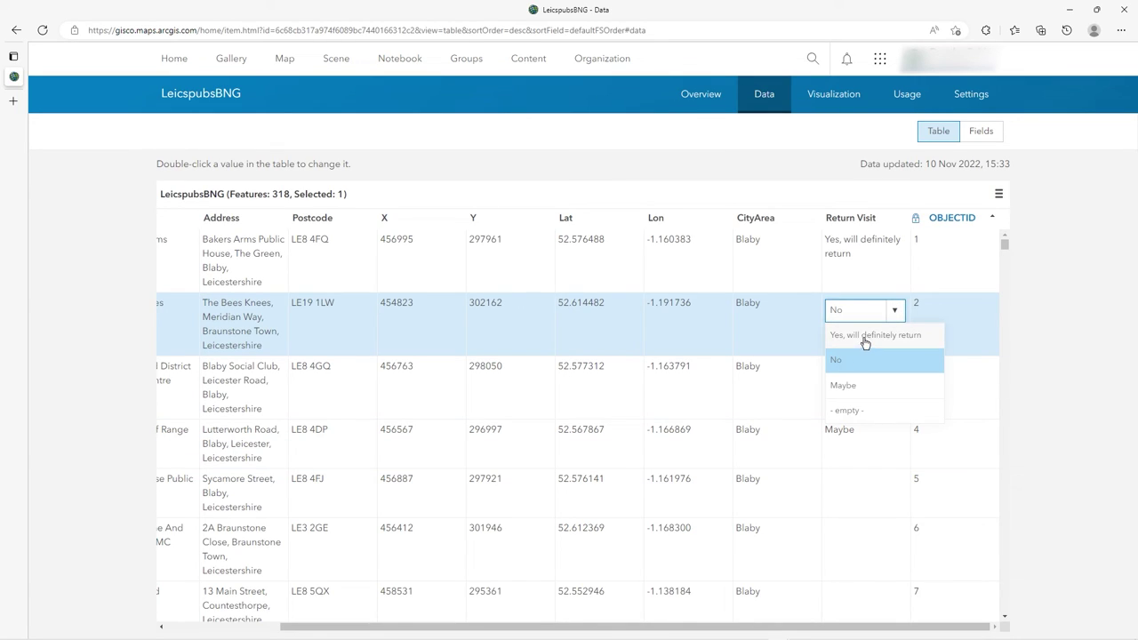
{"action": "left_click", "coordinate": [867, 336]}
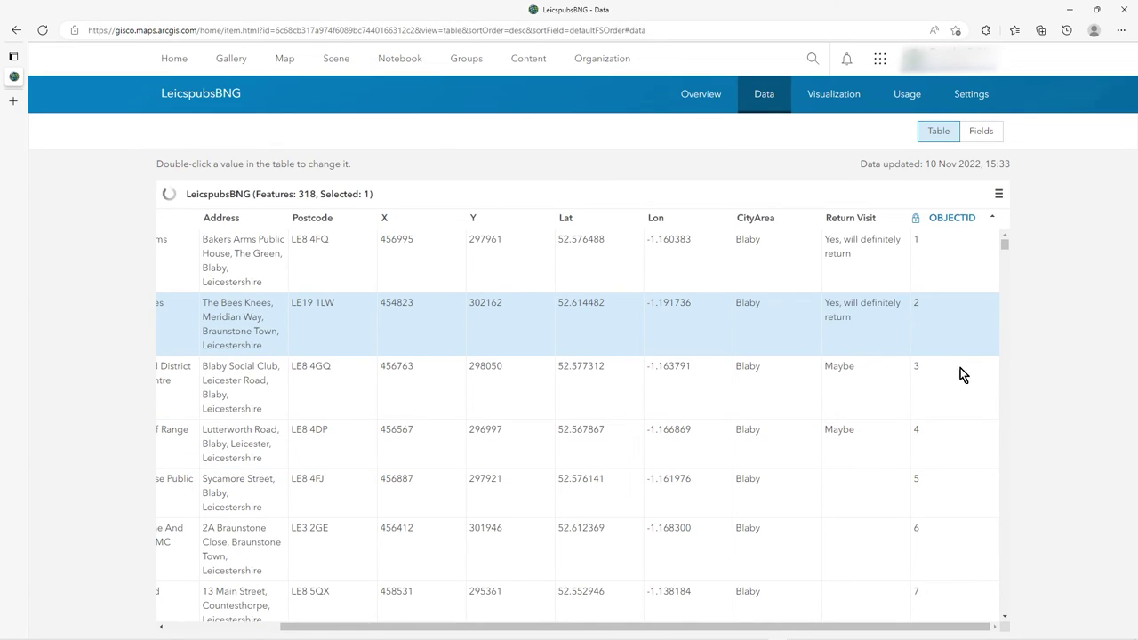
- Inspect the Code field's details and its list creation option, and return to the data table
{"action": "left_click", "coordinate": [981, 132]}
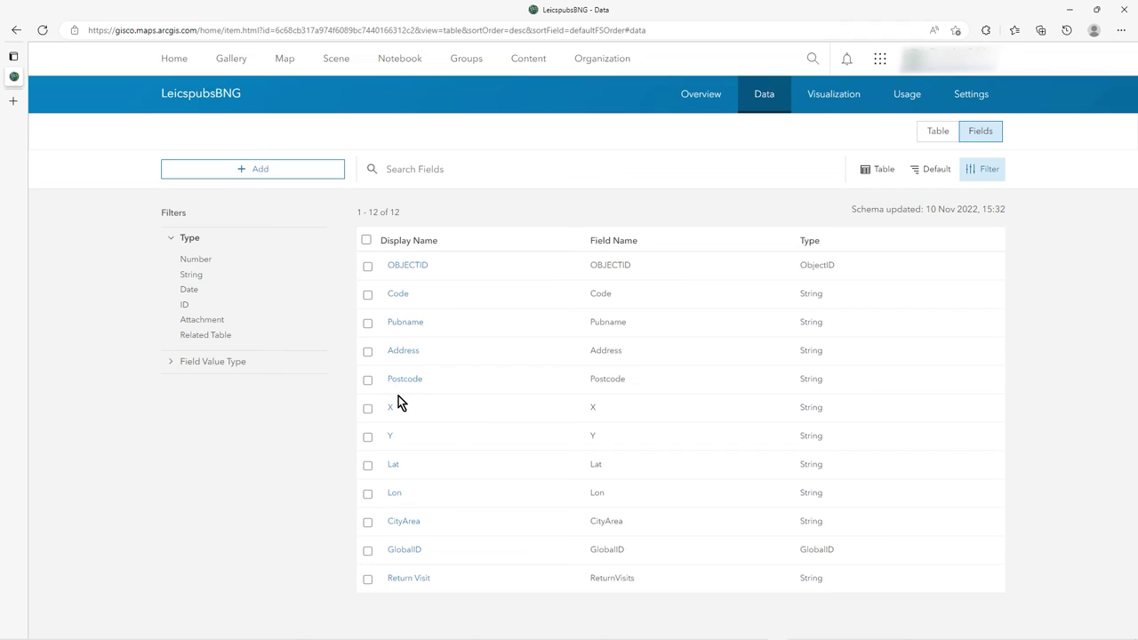
{"action": "left_click", "coordinate": [398, 296]}
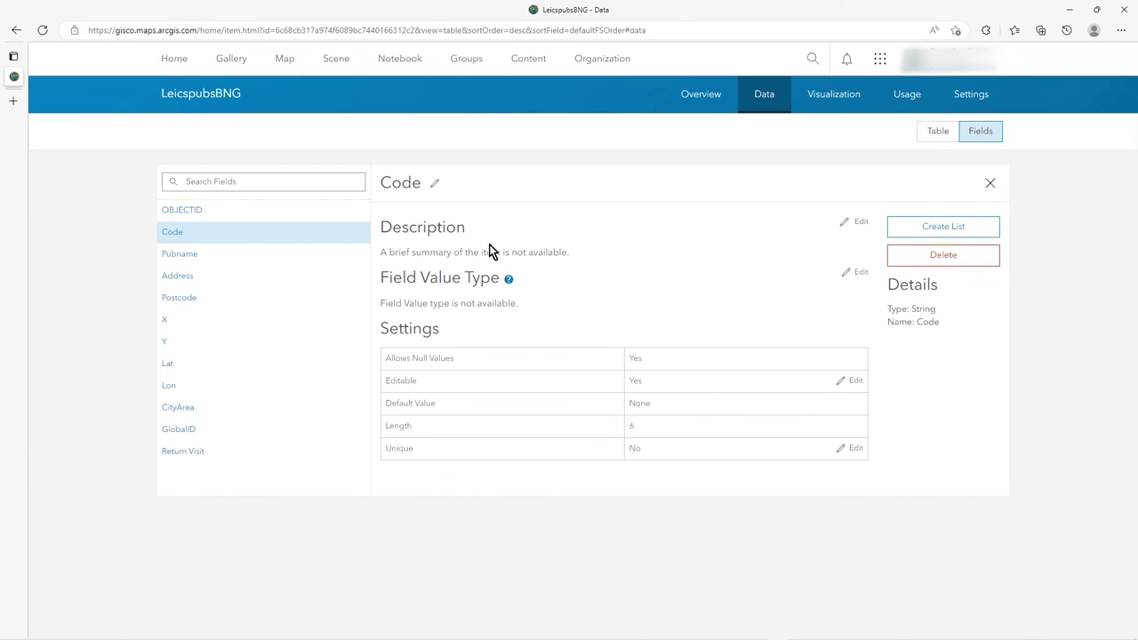
{"action": "left_click", "coordinate": [964, 227]}
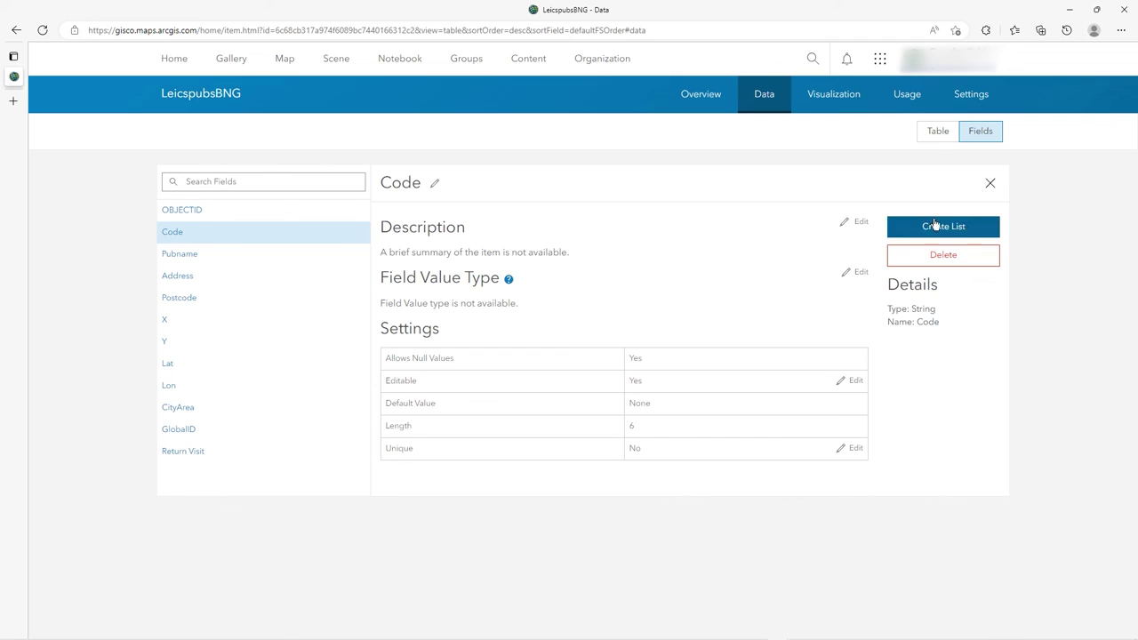
{"action": "left_click", "coordinate": [934, 135]}
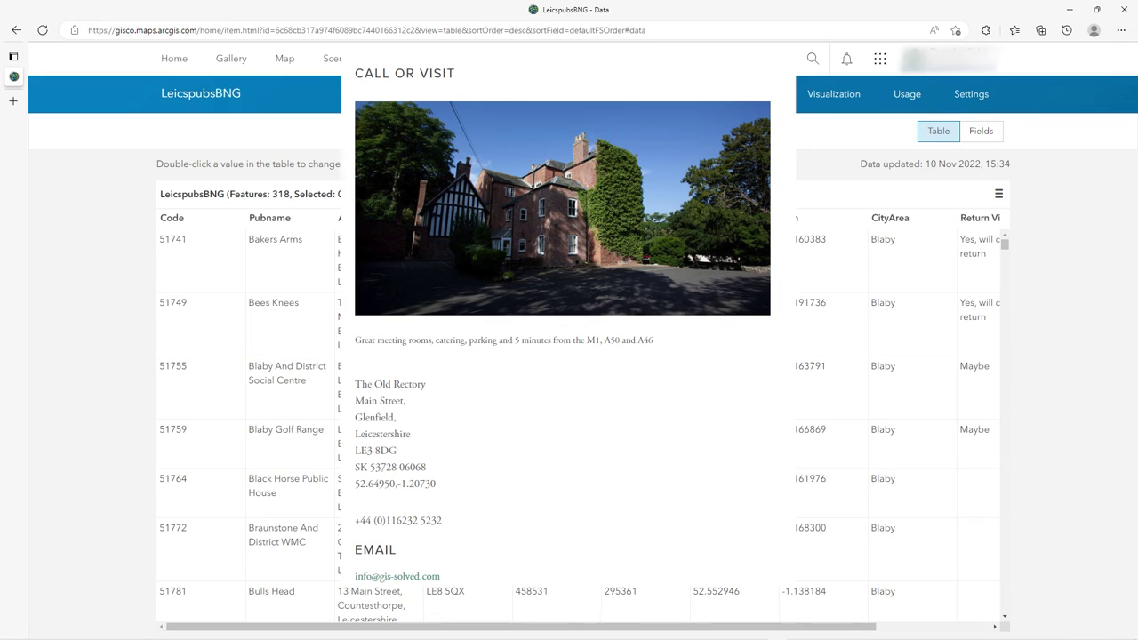